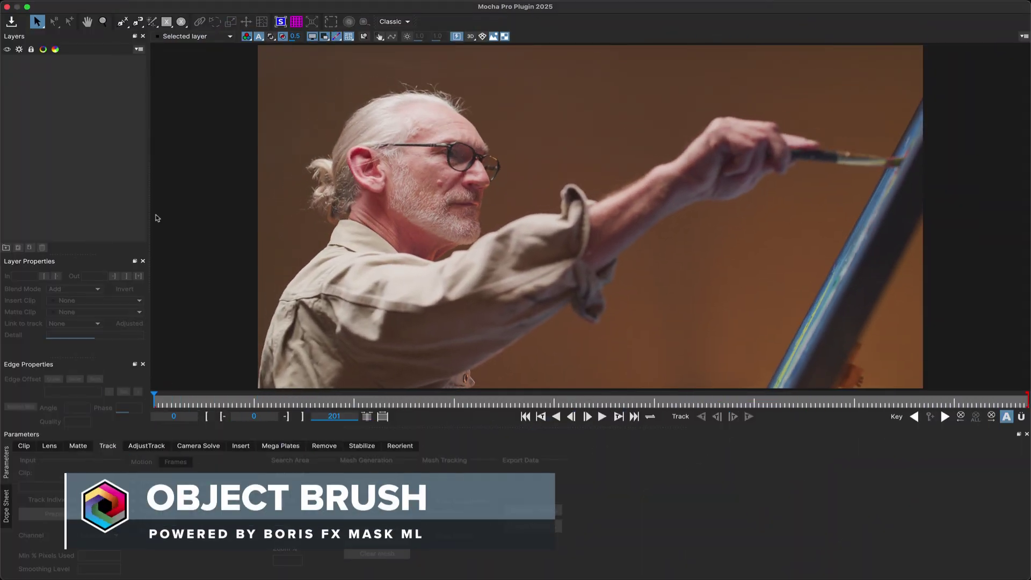
Create an ML mask layer of the painter's forearm
{"action": "left_click", "coordinate": [152, 24]}
{"action": "left_click", "coordinate": [674, 192]}
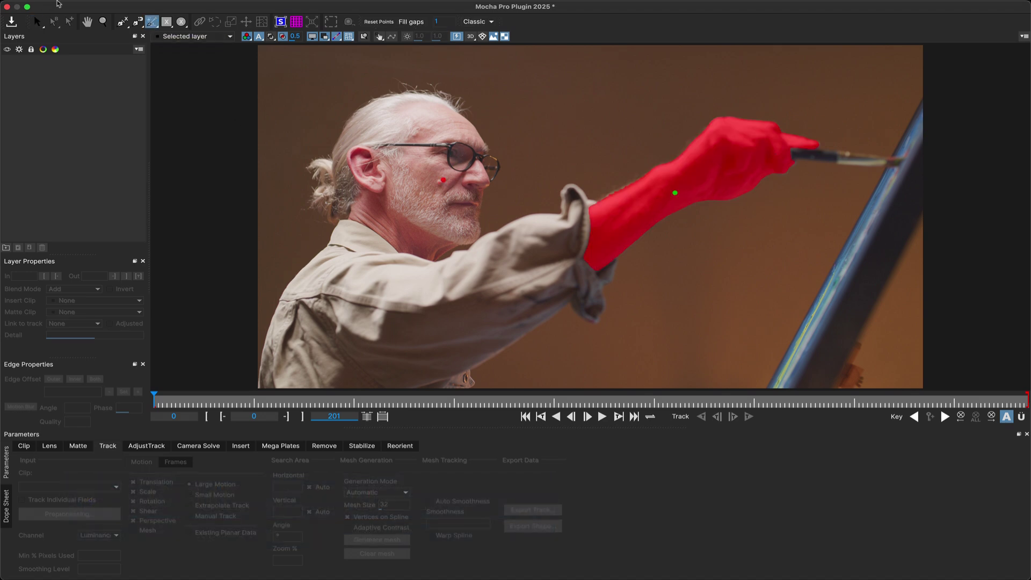
{"action": "key", "text": "Return"}
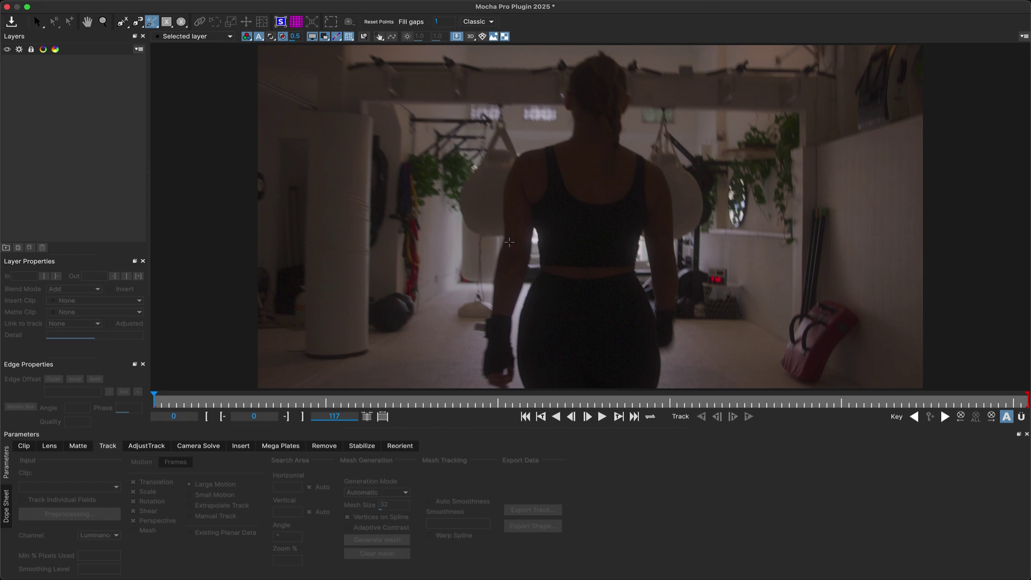
Mask the woman's top and the hoodie with both sleeves, excluding the hands
{"action": "left_click", "coordinate": [581, 211]}
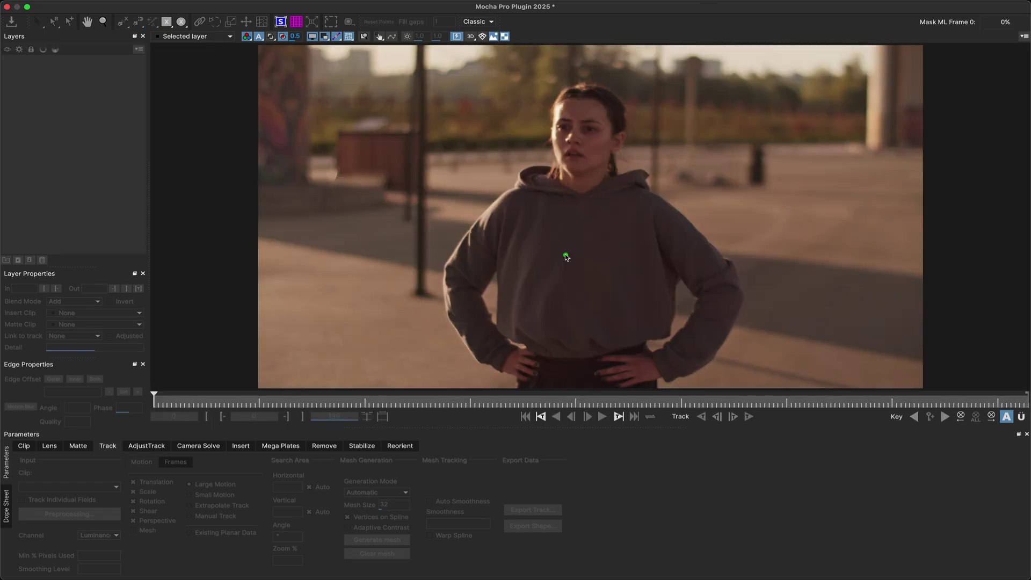
{"action": "left_click", "coordinate": [565, 255]}
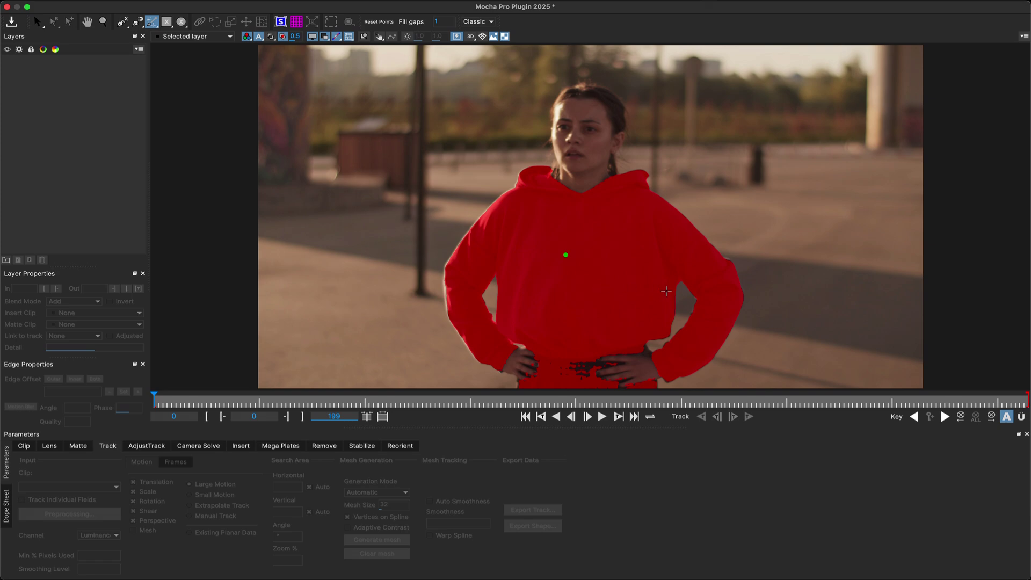
{"action": "left_click", "coordinate": [704, 270]}
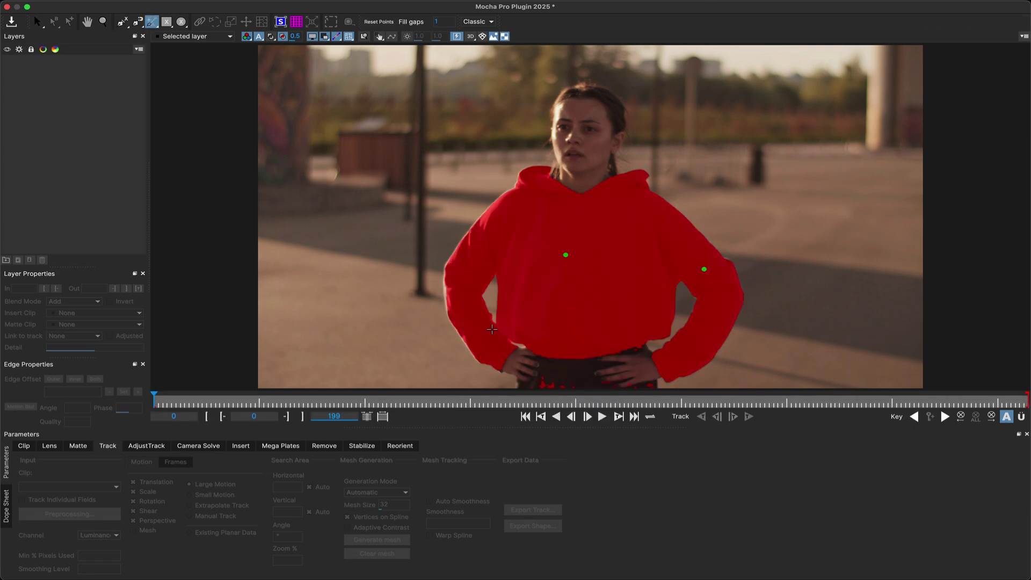
{"action": "left_click", "coordinate": [465, 288]}
{"action": "left_click", "coordinate": [638, 369]}
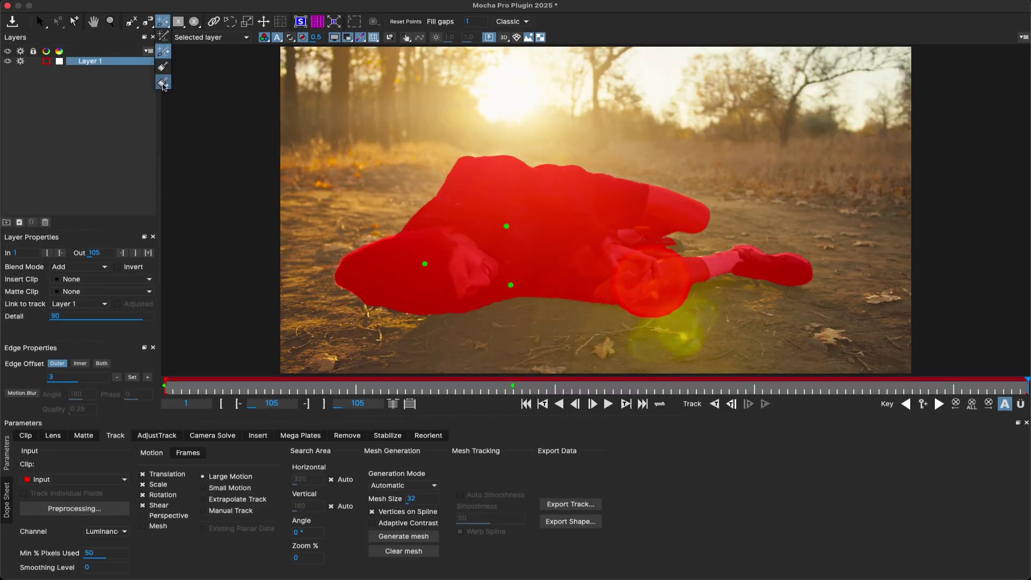
Erase parts of the lying figure's mask, then show the motorcyclist's mask as a spline
{"action": "left_click", "coordinate": [163, 84]}
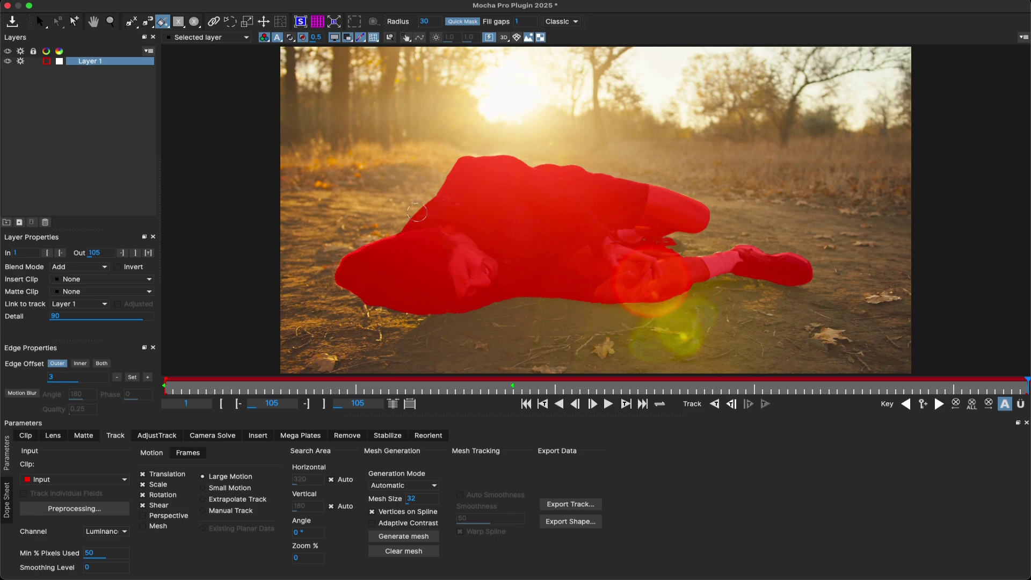
{"action": "left_click", "coordinate": [35, 24]}
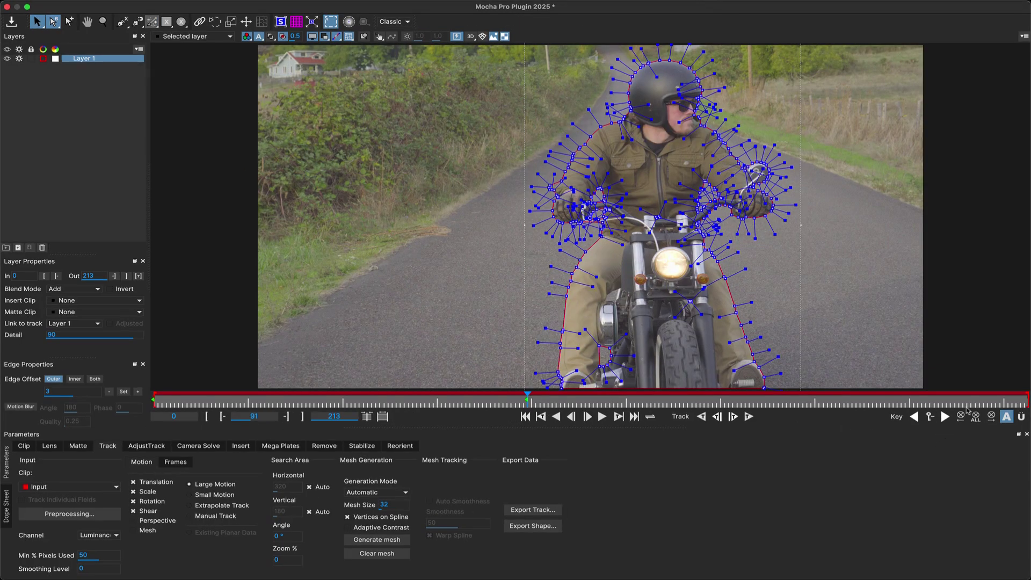
Convert the gym woman's ML mask to an editable spline and review it on earlier frames
{"action": "left_click_drag", "start_coordinate": [960, 403], "coordinate": [151, 412]}
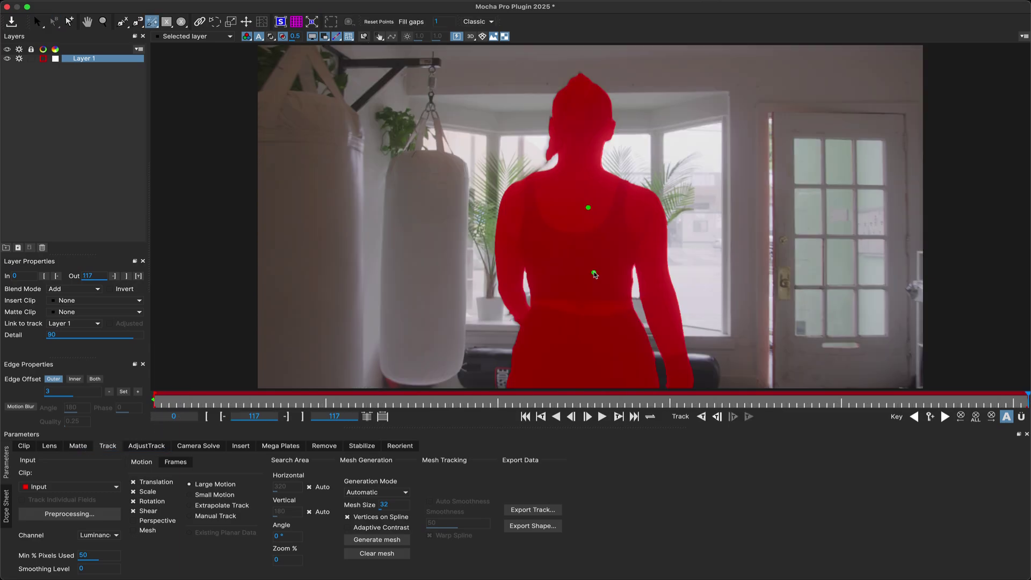
{"action": "left_click", "coordinate": [39, 22]}
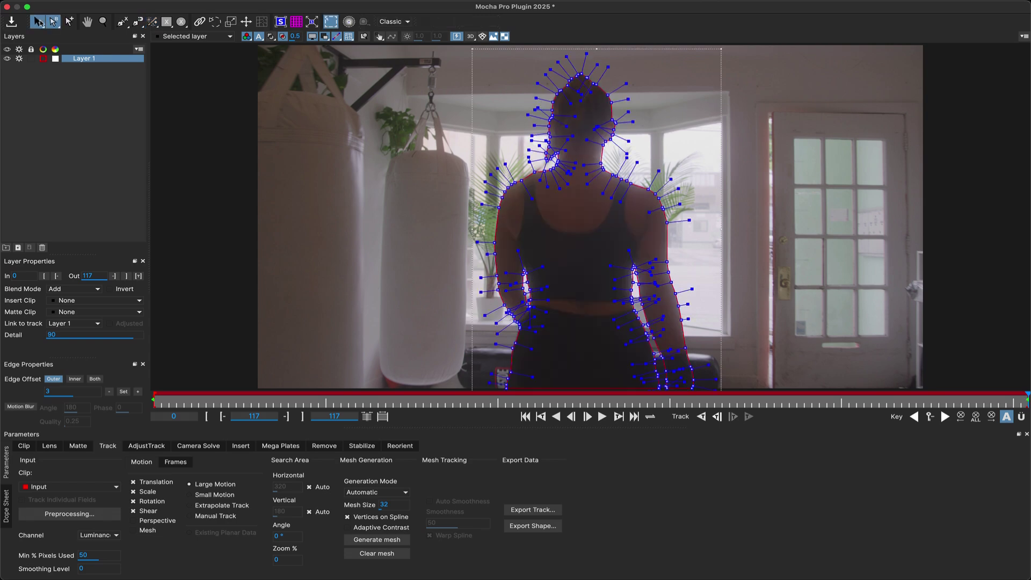
{"action": "left_click_drag", "start_coordinate": [1027, 398], "coordinate": [600, 405]}
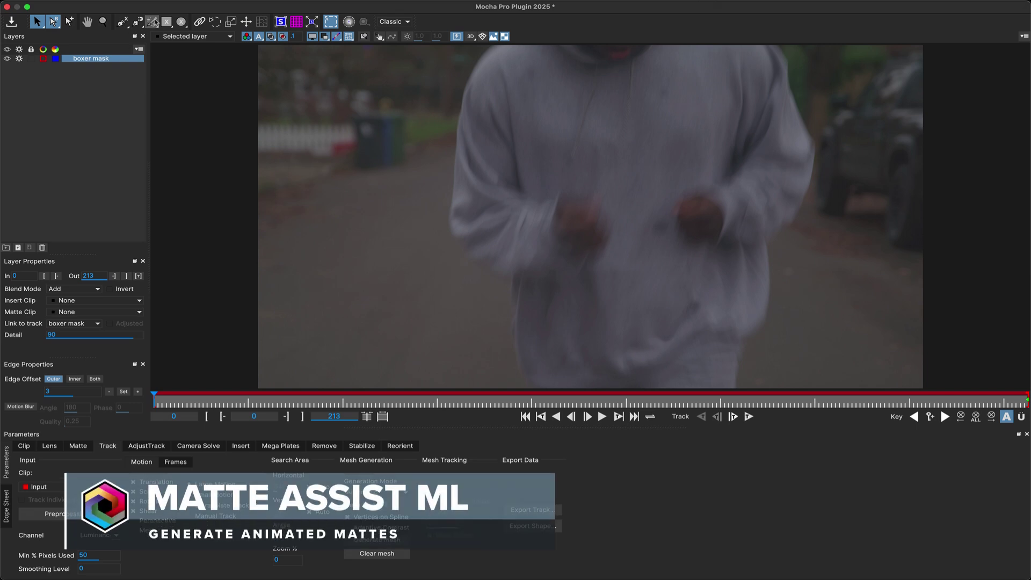
Mask the jogger's hoodie as an editable spline, check it through the clip, and show Matte settings
{"action": "left_click", "coordinate": [621, 165]}
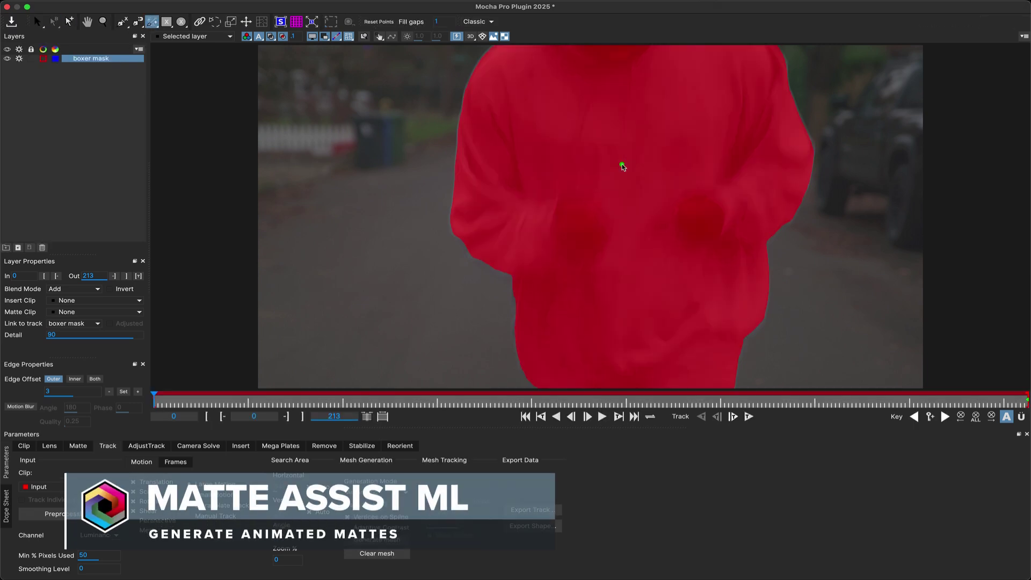
{"action": "left_click", "coordinate": [38, 23]}
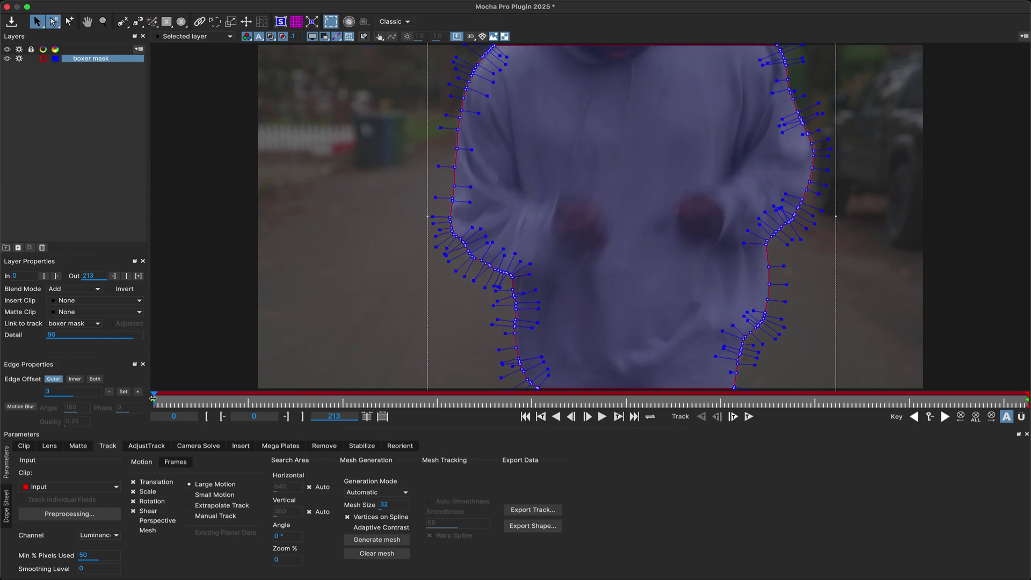
{"action": "left_click_drag", "start_coordinate": [154, 399], "coordinate": [133, 406]}
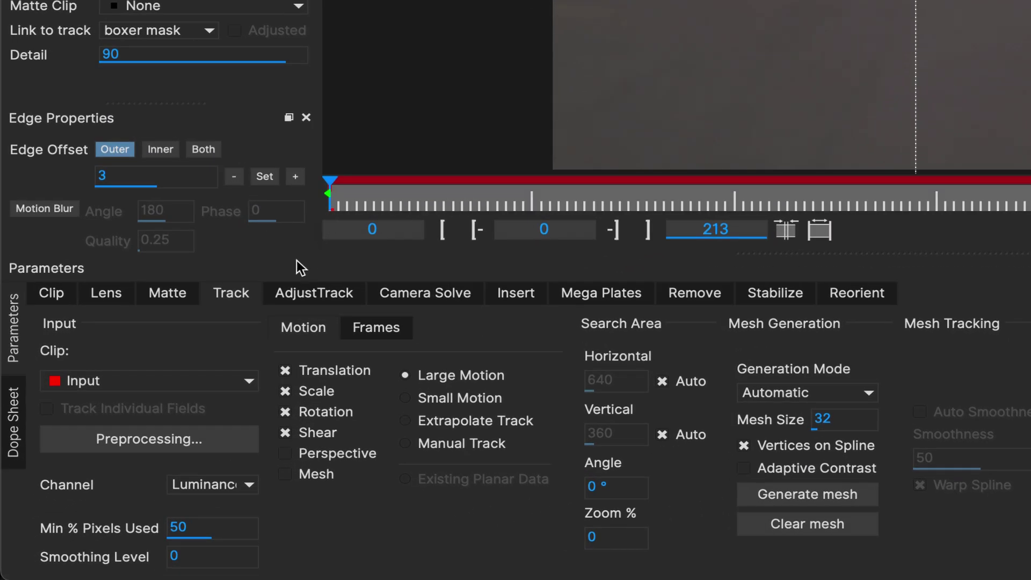
{"action": "left_click", "coordinate": [166, 296]}
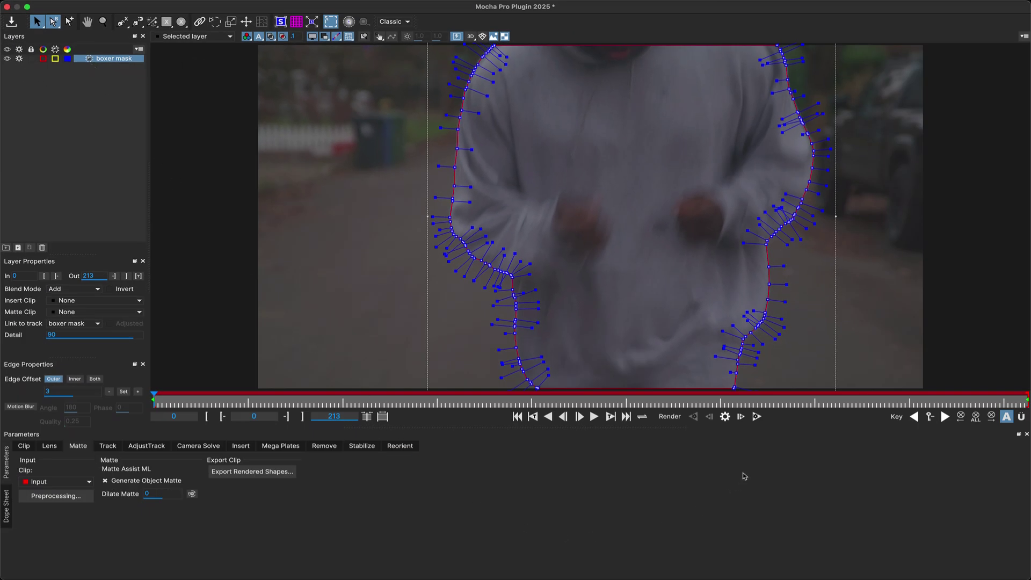
Track the object matte forward, set Dilate Matte to -10, and enable Apply Matte
{"action": "left_click", "coordinate": [757, 417]}
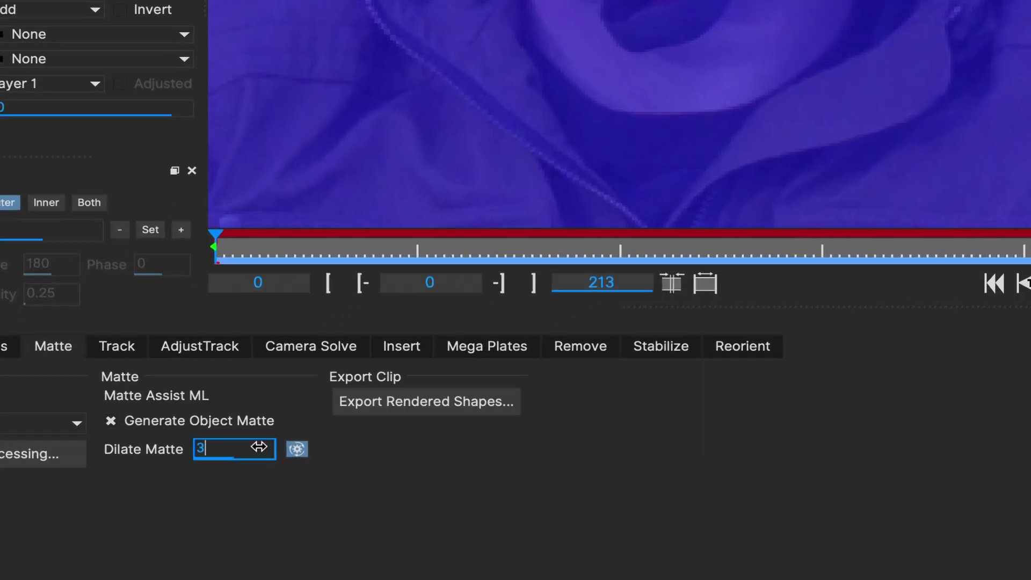
{"action": "left_click_drag", "start_coordinate": [318, 445], "coordinate": [427, 467]}
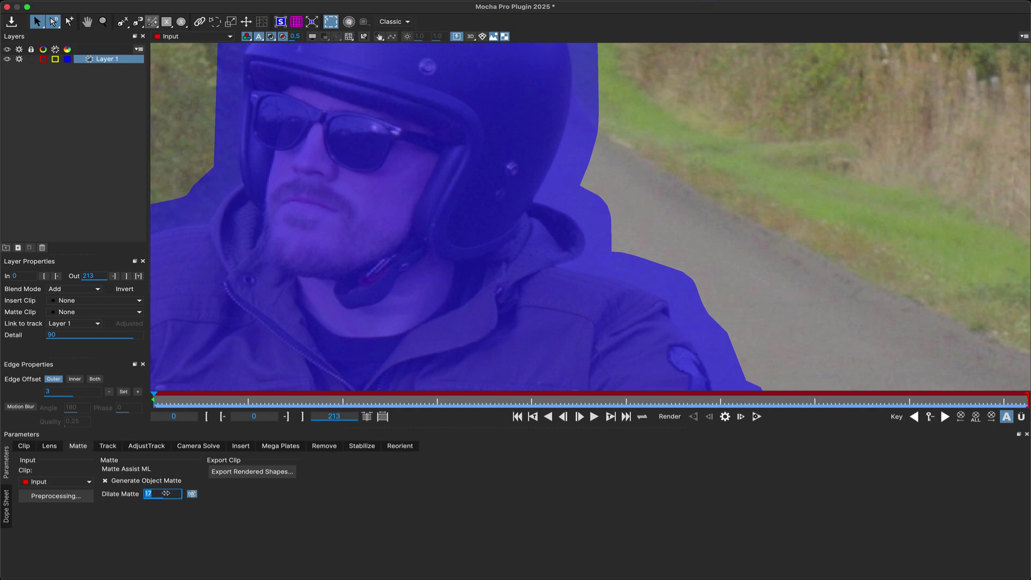
{"action": "type", "text": "-10"}
{"action": "key", "text": "Return"}
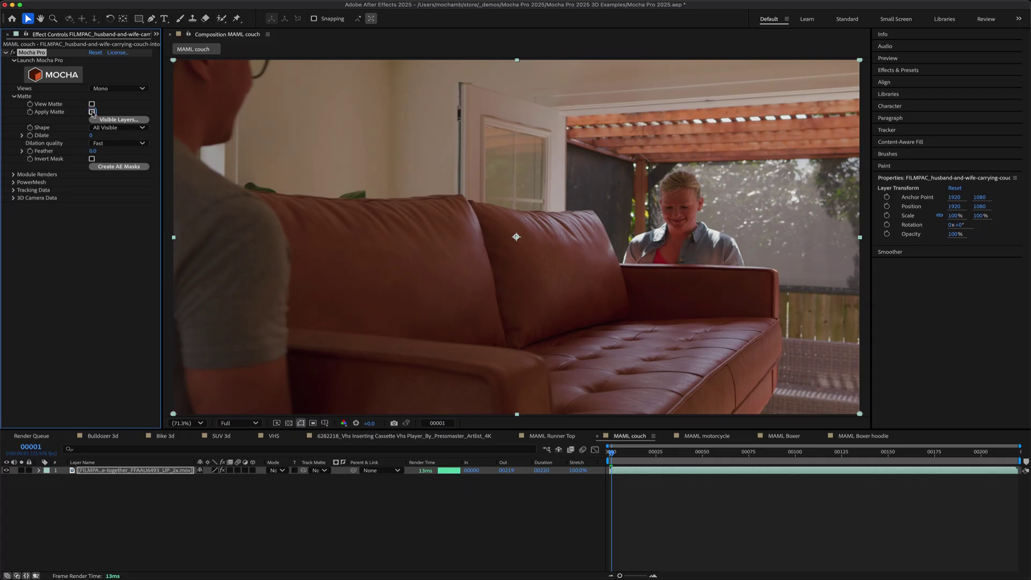
{"action": "left_click", "coordinate": [92, 111]}
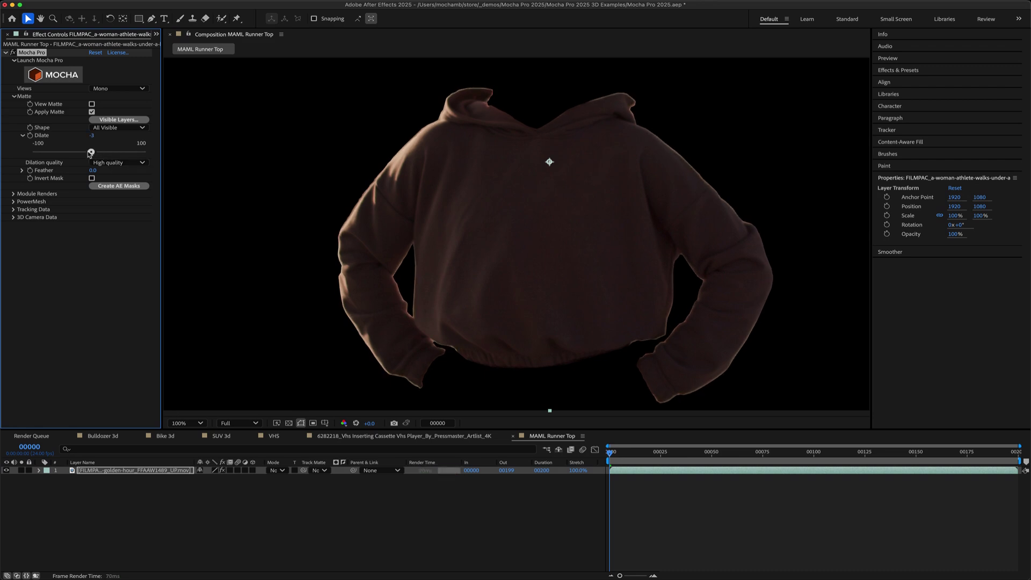
Tighten the hoodie matte edge with a Dilate of -23
{"action": "mouse_move", "coordinate": [90, 154]}
{"action": "left_mouse_down"}
{"action": "mouse_move", "coordinate": [79, 152]}
{"action": "mouse_move", "coordinate": [118, 153]}
{"action": "mouse_move", "coordinate": [106, 154]}
{"action": "left_mouse_up"}
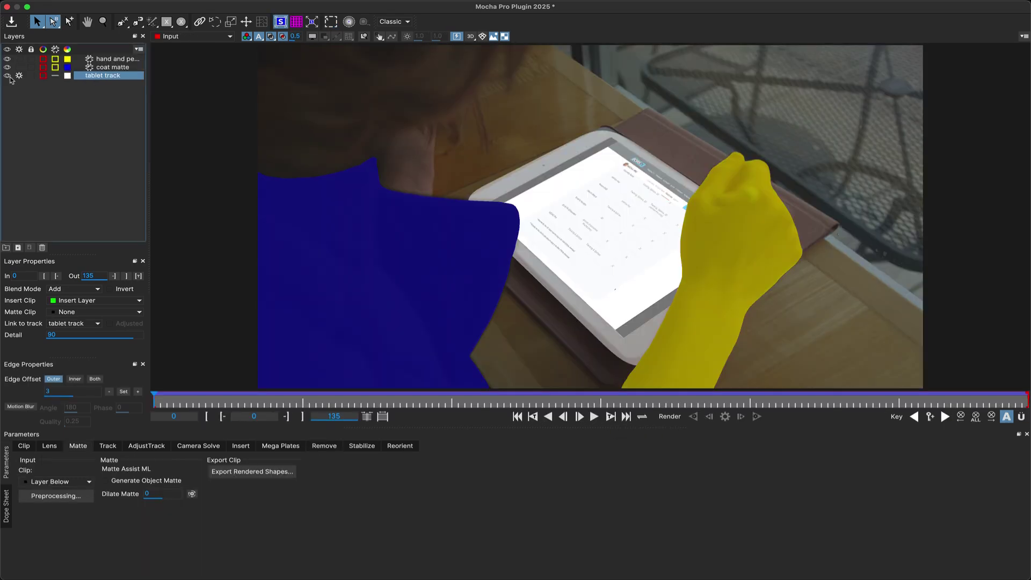
Play the motorcycle clip and show its solved 3D feature points in Camera Solve
{"action": "key", "text": "space"}
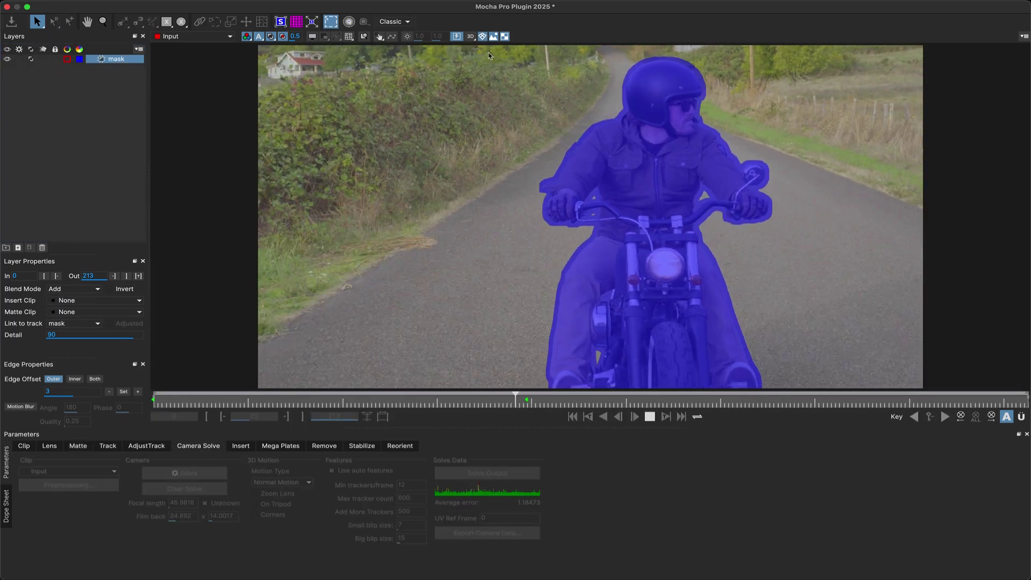
{"action": "left_click", "coordinate": [471, 37]}
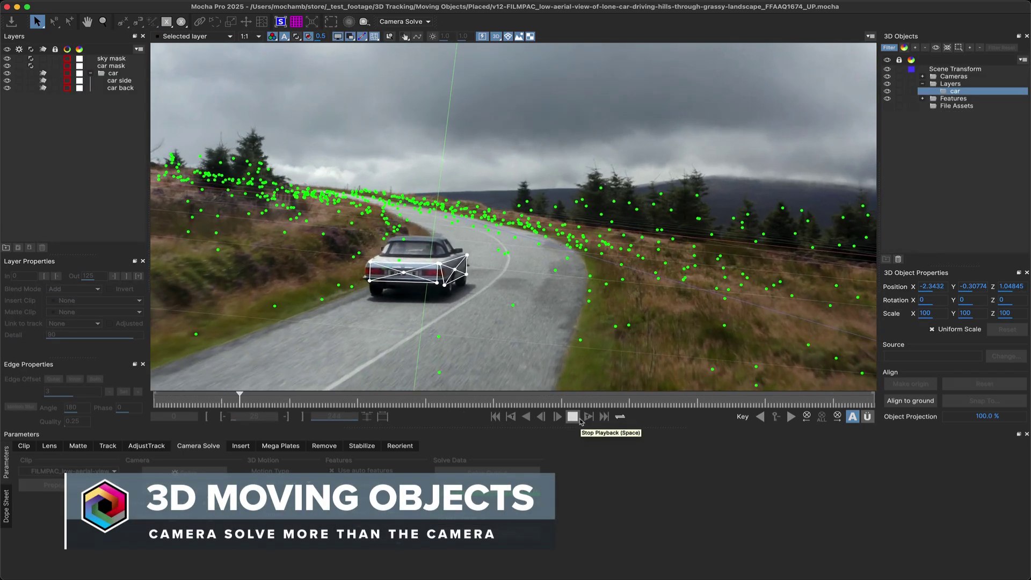
View the solved car in 3D, then scrub through the whole cow clip
{"action": "key", "text": "3"}
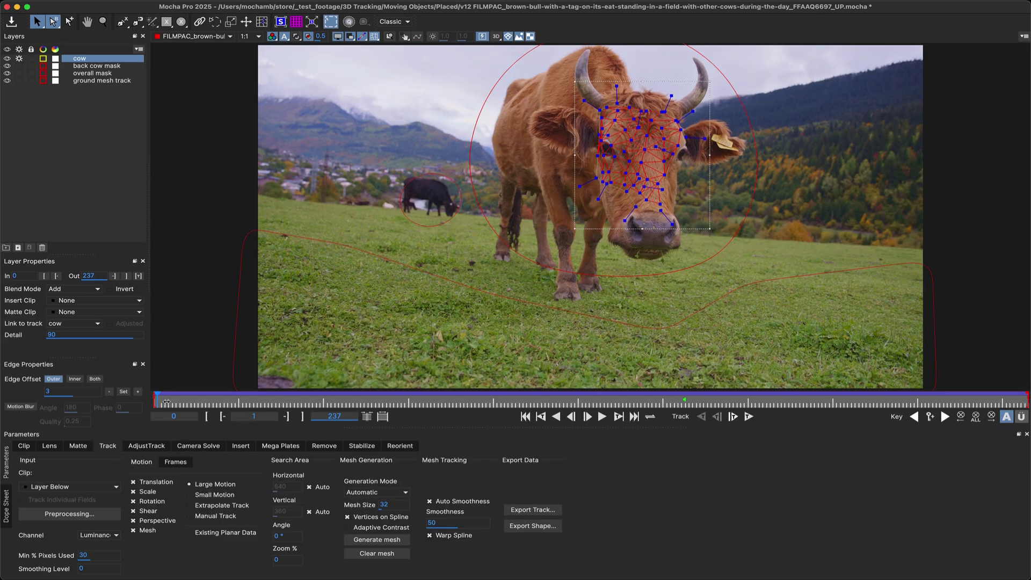
{"action": "left_click_drag", "start_coordinate": [166, 403], "coordinate": [682, 400]}
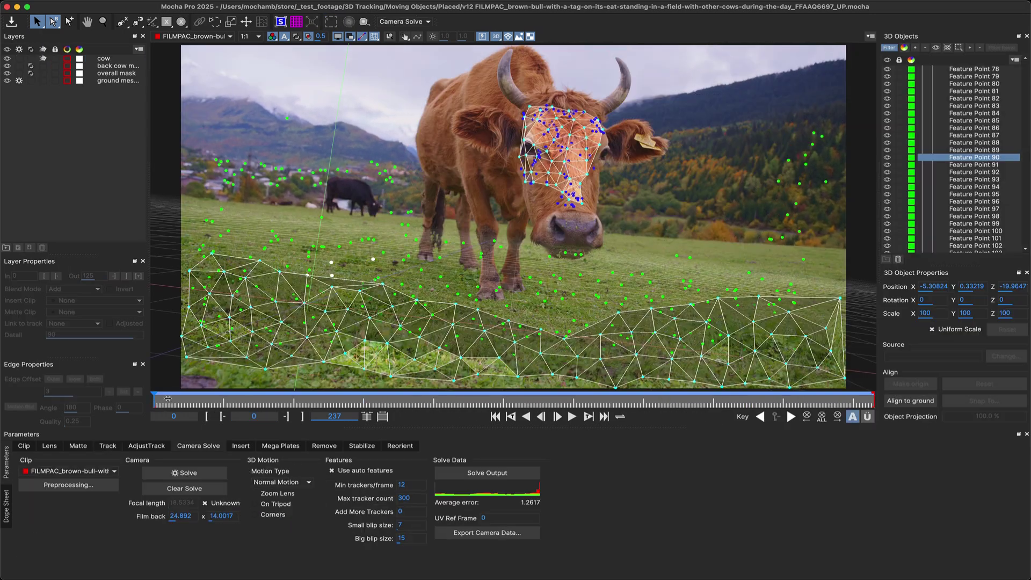
{"action": "left_click_drag", "start_coordinate": [168, 399], "coordinate": [919, 432]}
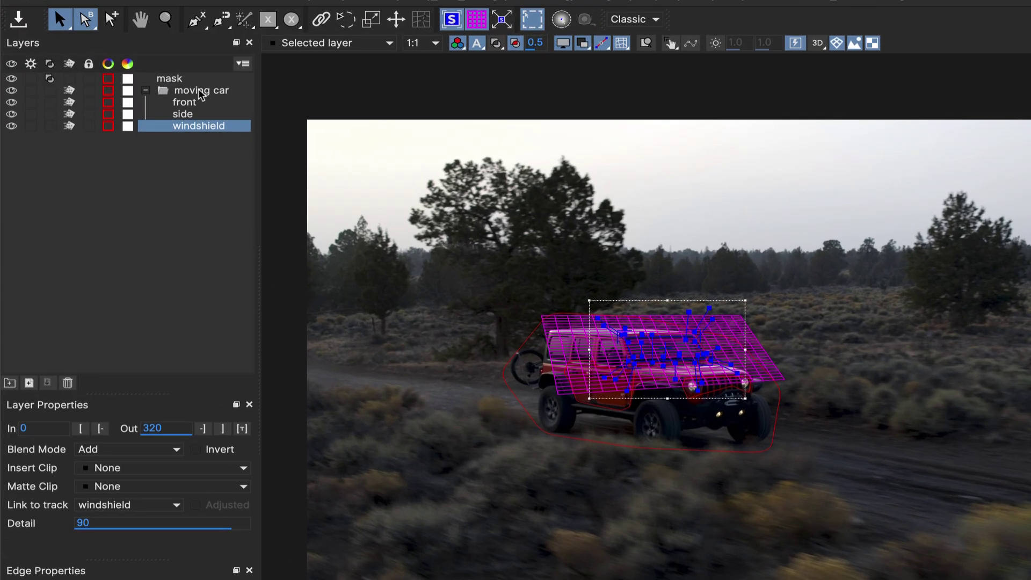
Inspect the jeep's moving car group, side and windshield tracks, then orbit the bag planes
{"action": "left_click", "coordinate": [124, 67]}
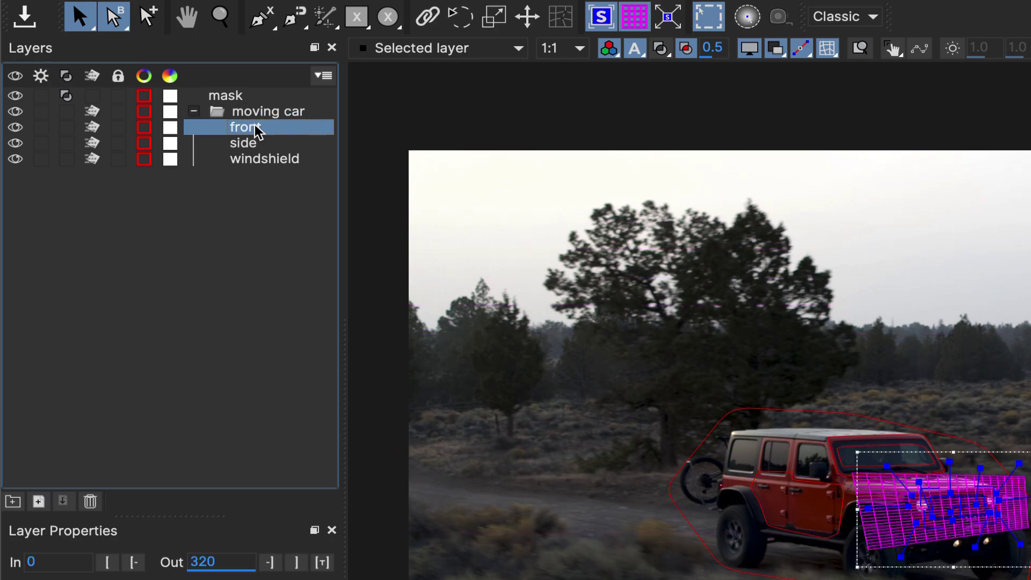
{"action": "left_click", "coordinate": [255, 144]}
{"action": "left_click", "coordinate": [262, 161]}
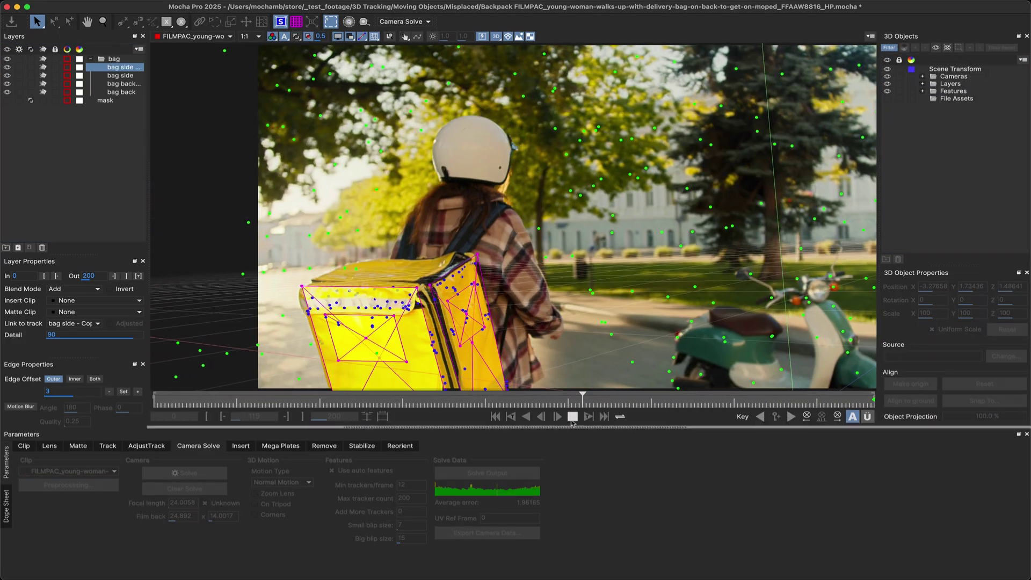
{"action": "left_click_drag", "start_coordinate": [610, 348], "coordinate": [547, 358]}
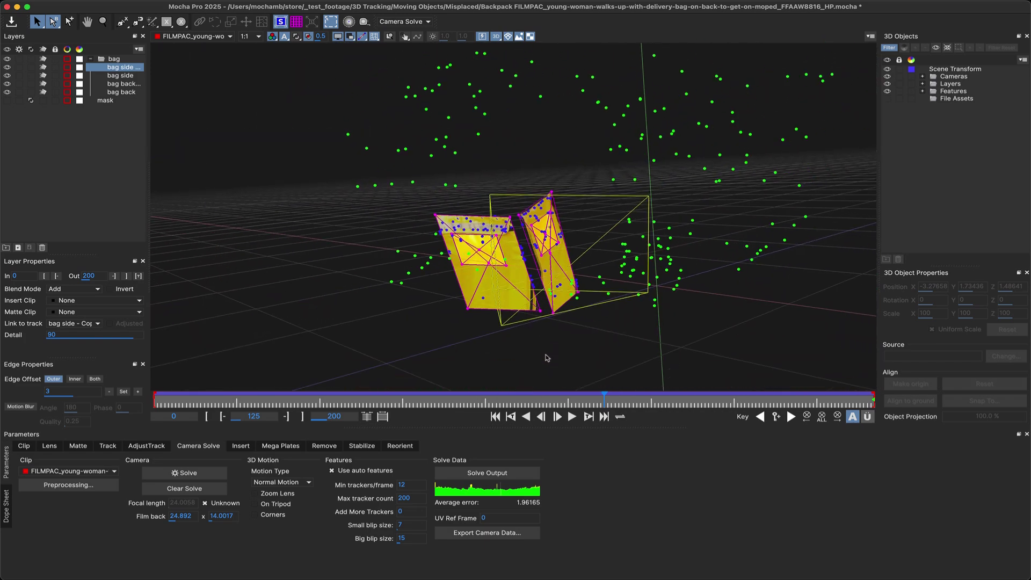
Set the bag's Object Projection to 14.2% and scrub through the bike basket clip
{"action": "left_click_drag", "start_coordinate": [689, 342], "coordinate": [618, 376]}
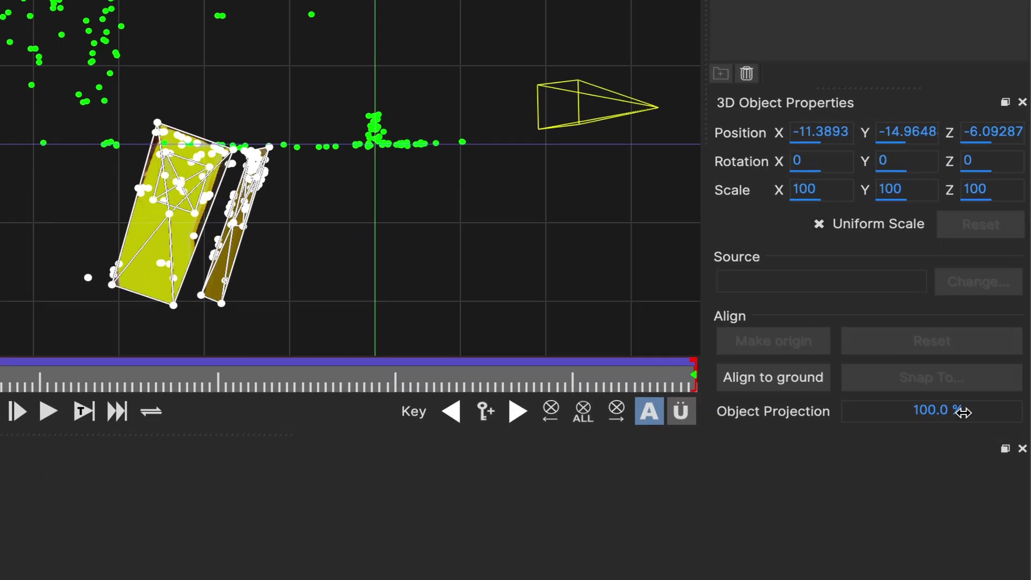
{"action": "left_click_drag", "start_coordinate": [999, 417], "coordinate": [975, 418]}
{"action": "left_click_drag", "start_coordinate": [910, 417], "coordinate": [656, 485]}
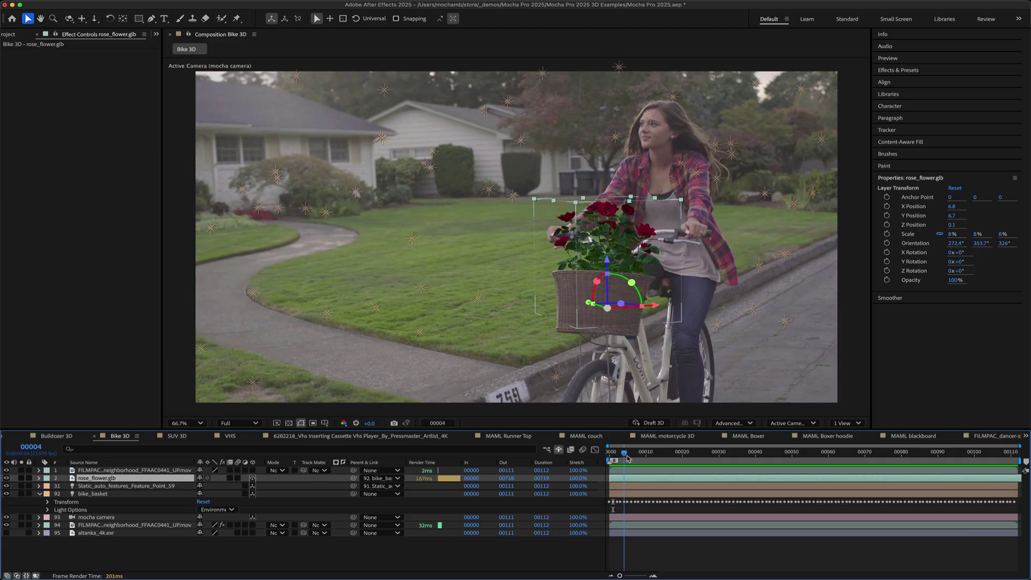
{"action": "left_click_drag", "start_coordinate": [627, 459], "coordinate": [738, 454]}
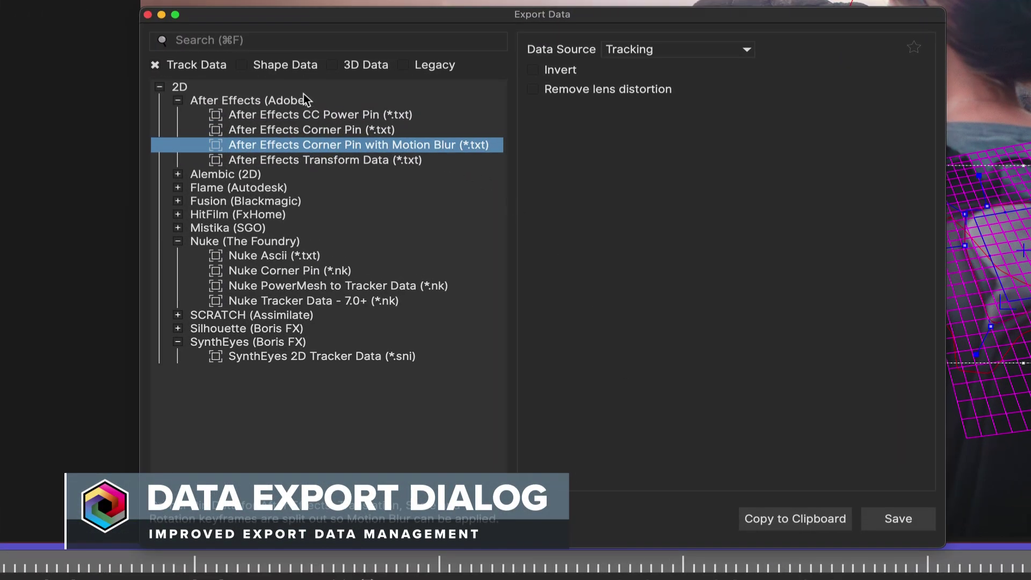
Include Shape Data and 3D Data formats in the list and select After Effects 3D Motion Data
{"action": "left_click", "coordinate": [299, 66]}
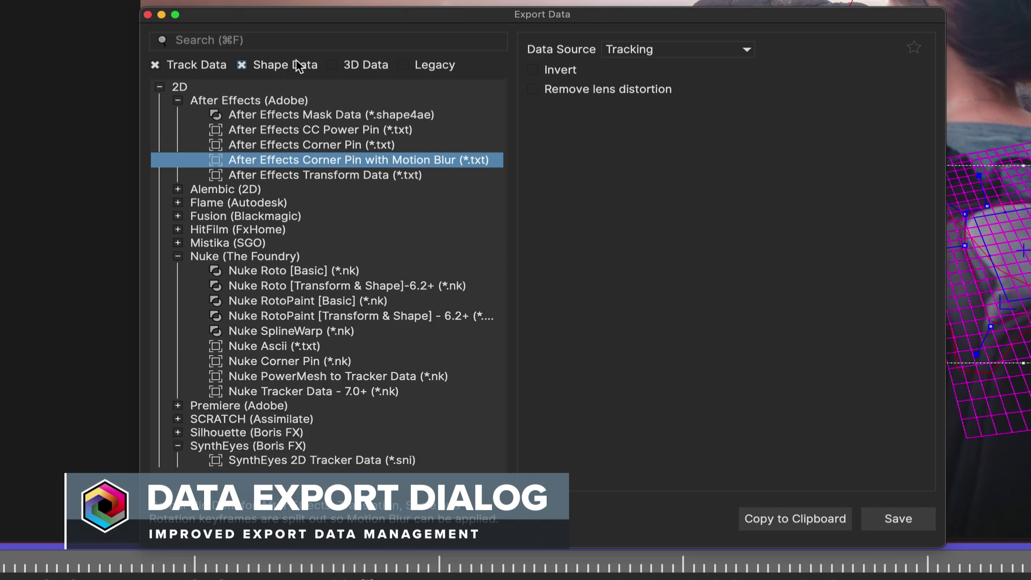
{"action": "left_click", "coordinate": [308, 112]}
{"action": "left_click", "coordinate": [357, 65]}
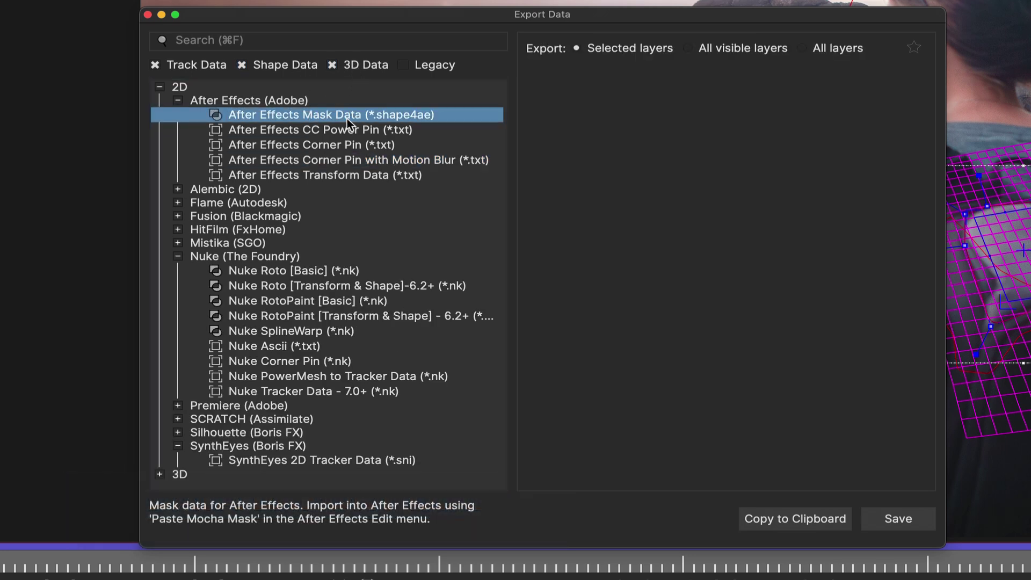
{"action": "left_click", "coordinate": [160, 475]}
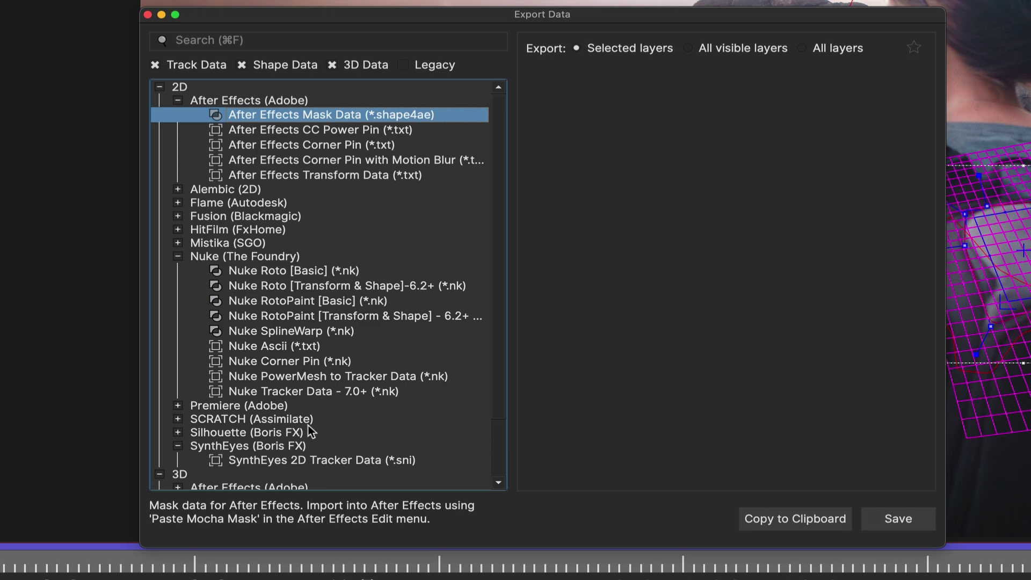
{"action": "scroll", "coordinate": [310, 432], "scroll_direction": "down", "scroll_amount": 2}
{"action": "left_click", "coordinate": [178, 416]}
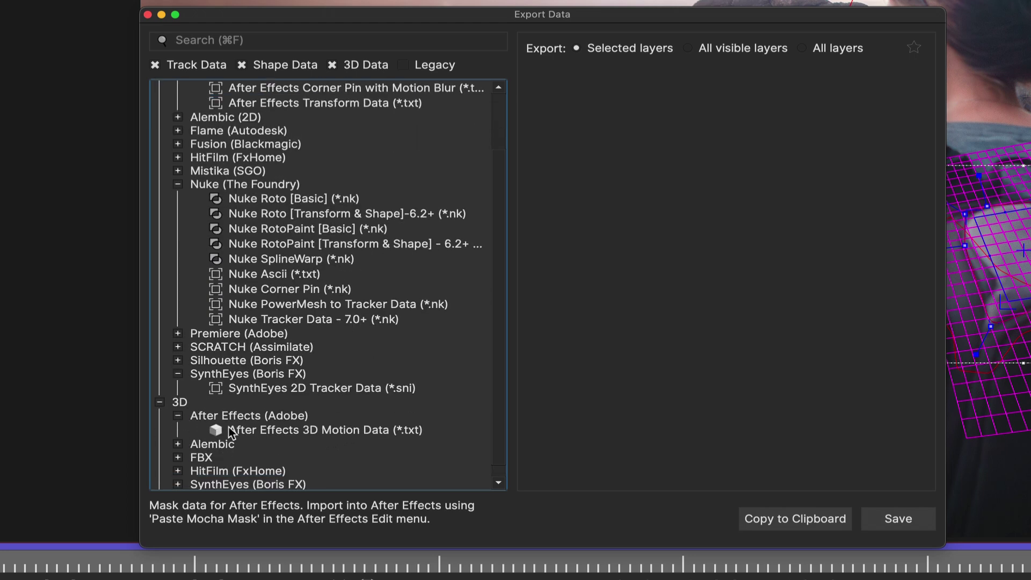
{"action": "left_click", "coordinate": [217, 430]}
Search the export formats for 'Fl', select Flame Tracer [Basic], then clear the search
{"action": "left_click", "coordinate": [225, 41]}
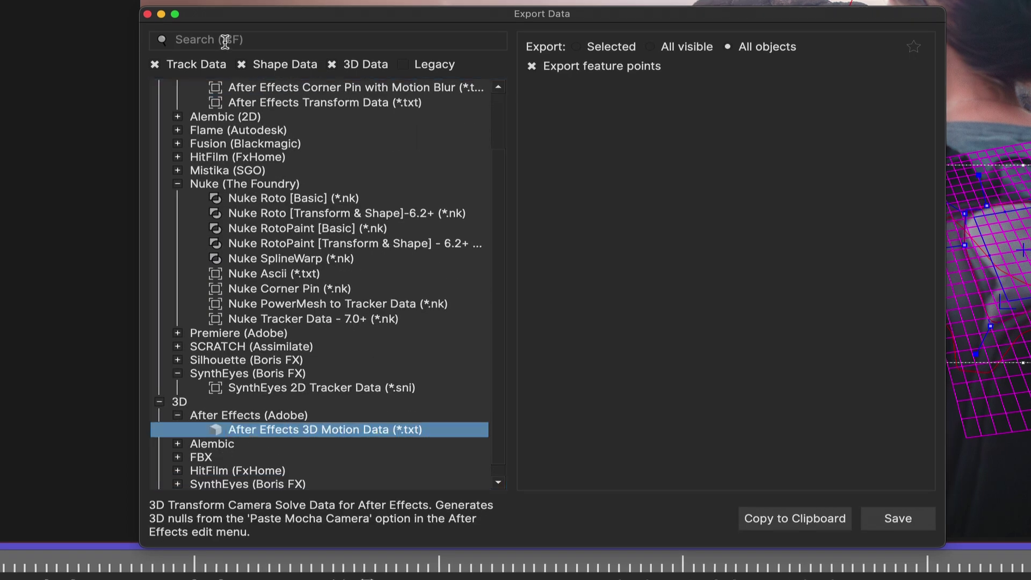
{"action": "type", "text": "Flame"}
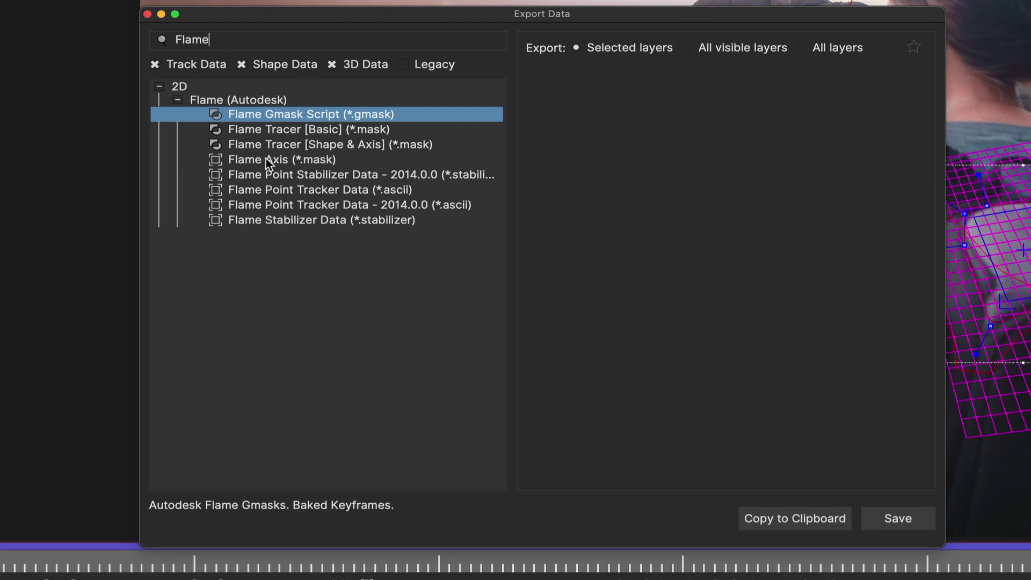
{"action": "left_click", "coordinate": [293, 131]}
{"action": "key", "text": "Escape"}
{"action": "left_click", "coordinate": [293, 143]}
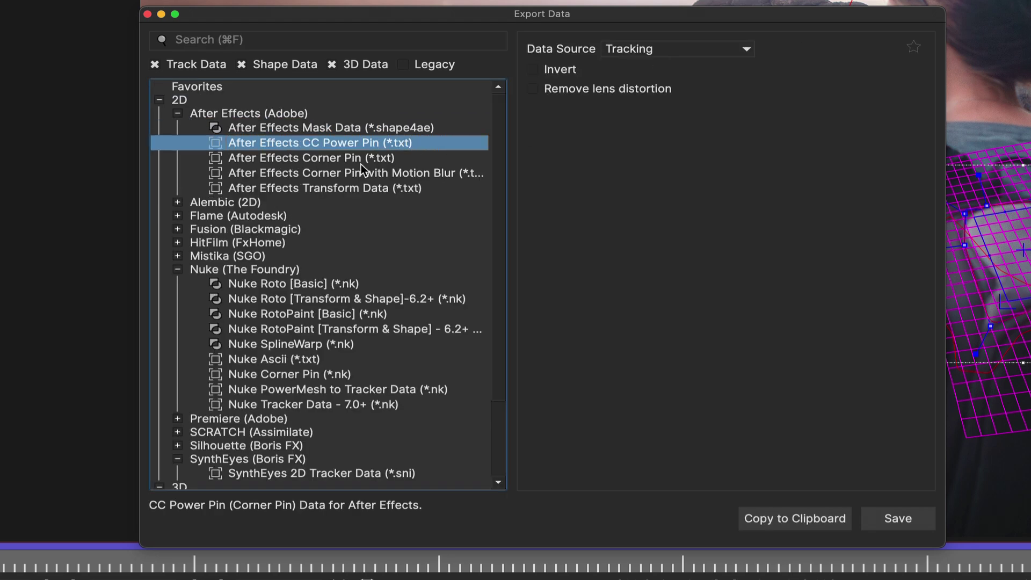
Star After Effects Corner Pin with Motion Blur as a favorite and select it
{"action": "left_click", "coordinate": [364, 172]}
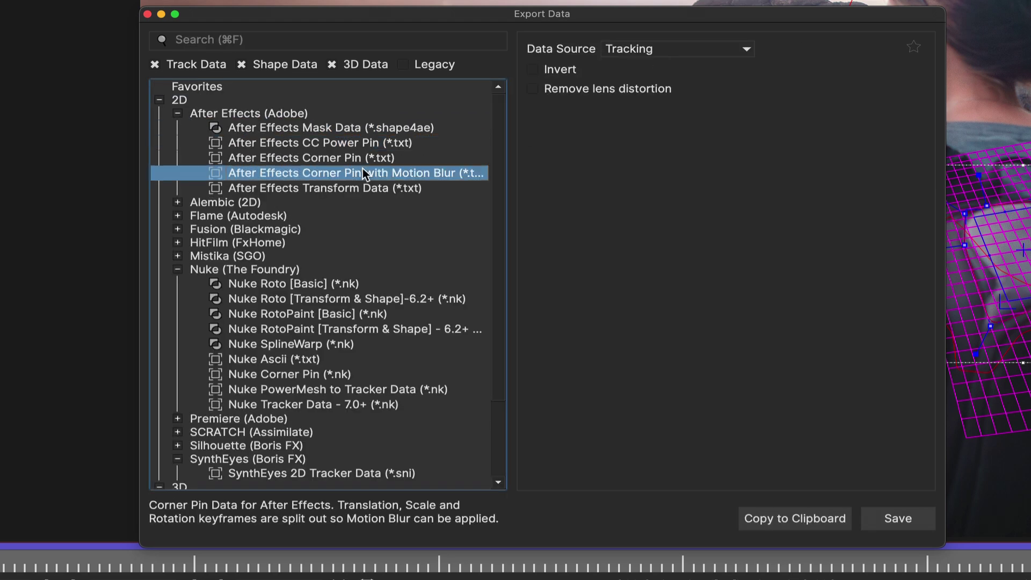
{"action": "left_click", "coordinate": [915, 49]}
{"action": "left_click", "coordinate": [395, 99]}
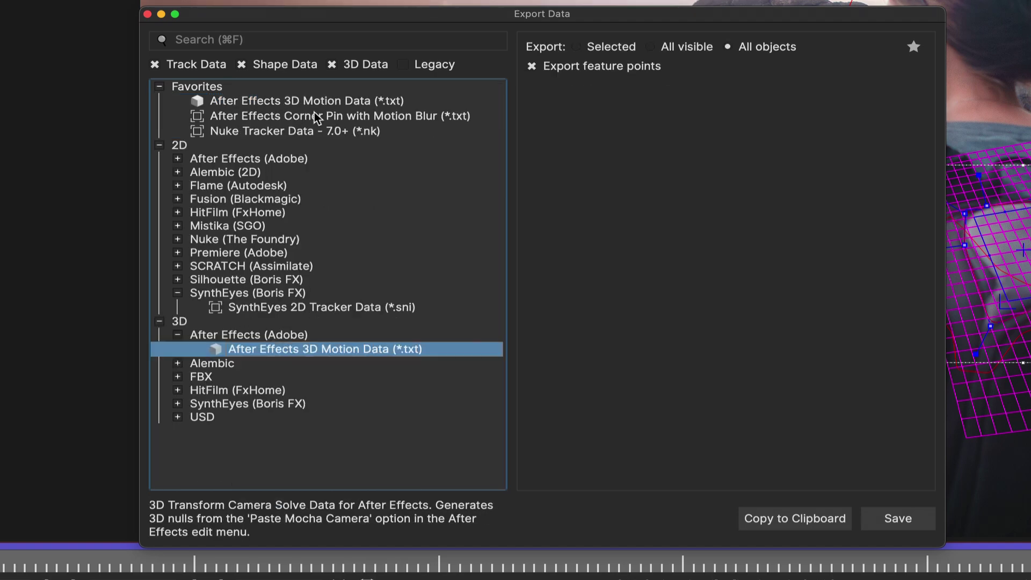
{"action": "left_click", "coordinate": [316, 116]}
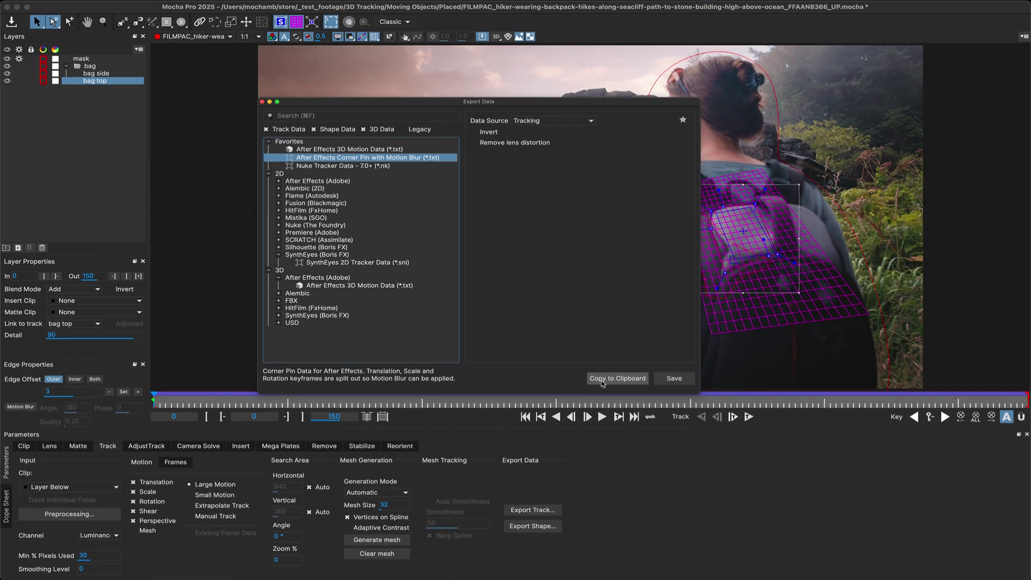
Copy the Corner Pin with Motion Blur data to the clipboard, then use File > Export Again
{"action": "left_click", "coordinate": [795, 518]}
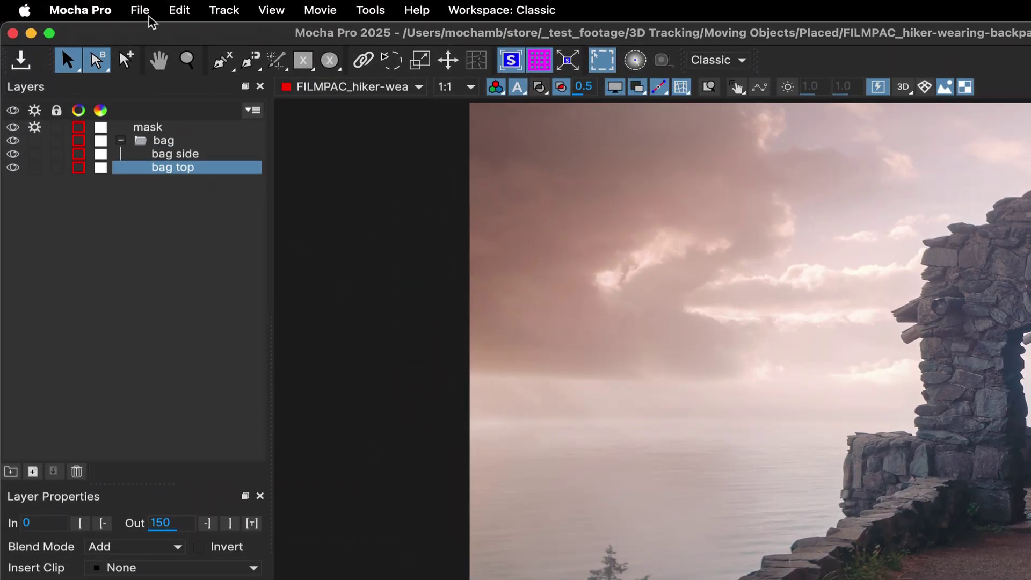
{"action": "left_click", "coordinate": [78, 0]}
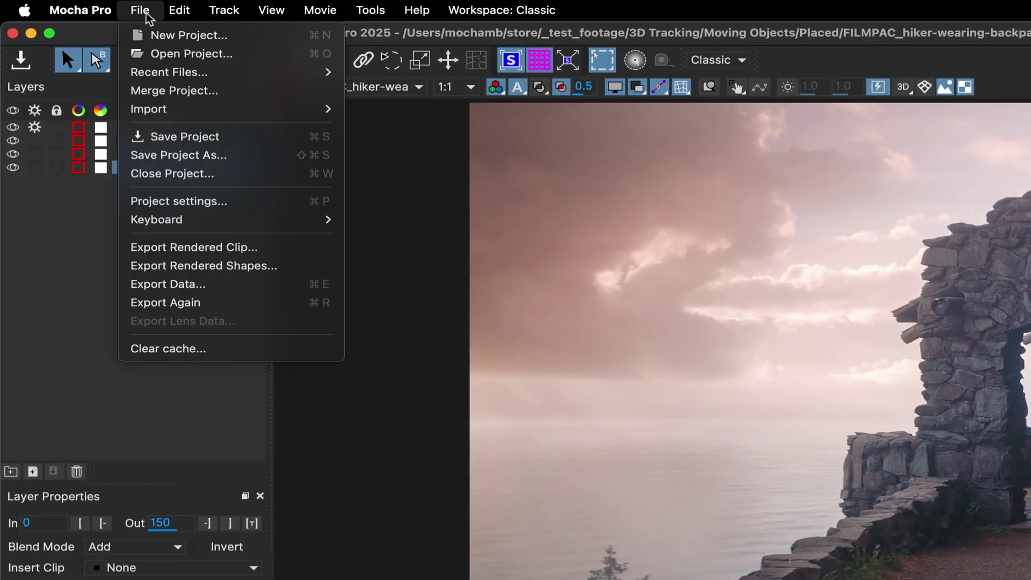
{"action": "left_click", "coordinate": [247, 303]}
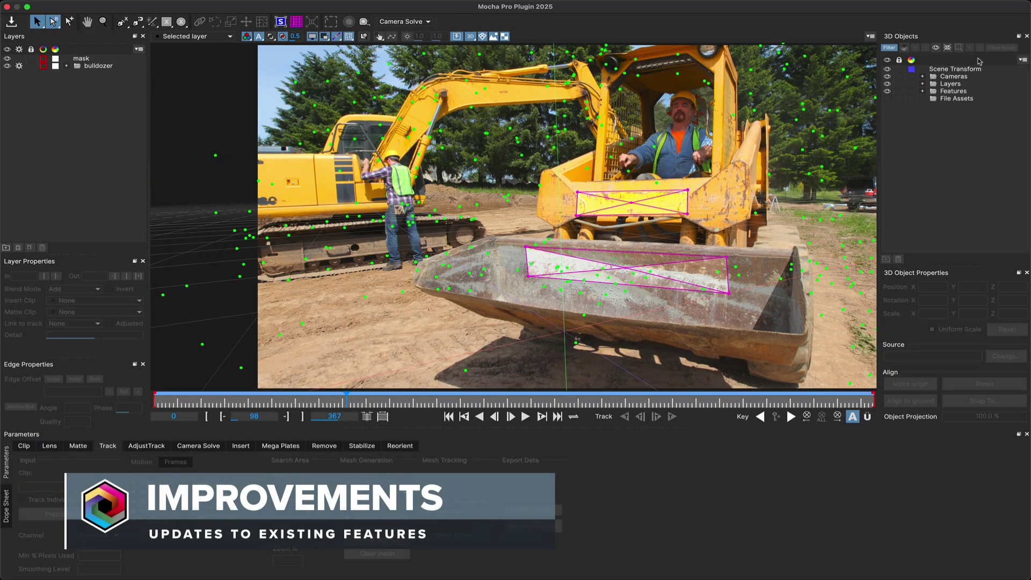
Select the bulldozer 3D object, hide all unselected items, and orbit to view its two planes
{"action": "left_click", "coordinate": [923, 84]}
{"action": "left_click", "coordinate": [948, 92]}
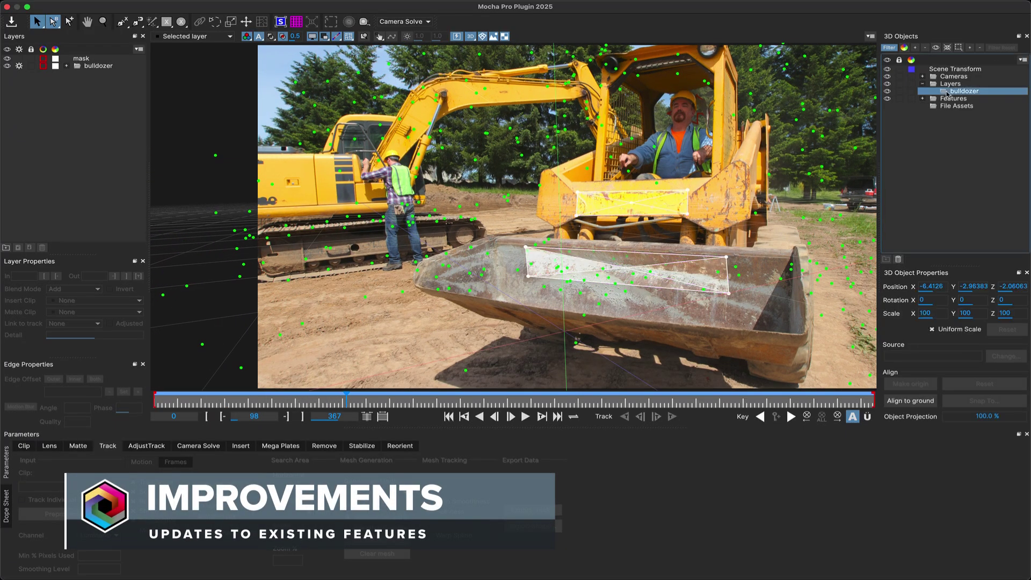
{"action": "right_click", "coordinate": [669, 265]}
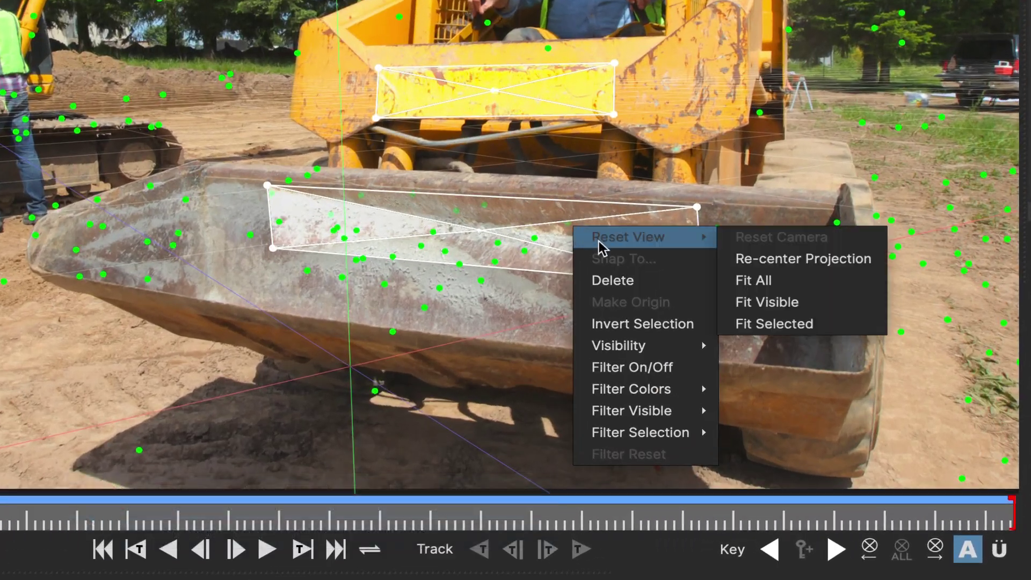
{"action": "mouse_move", "coordinate": [631, 347]}
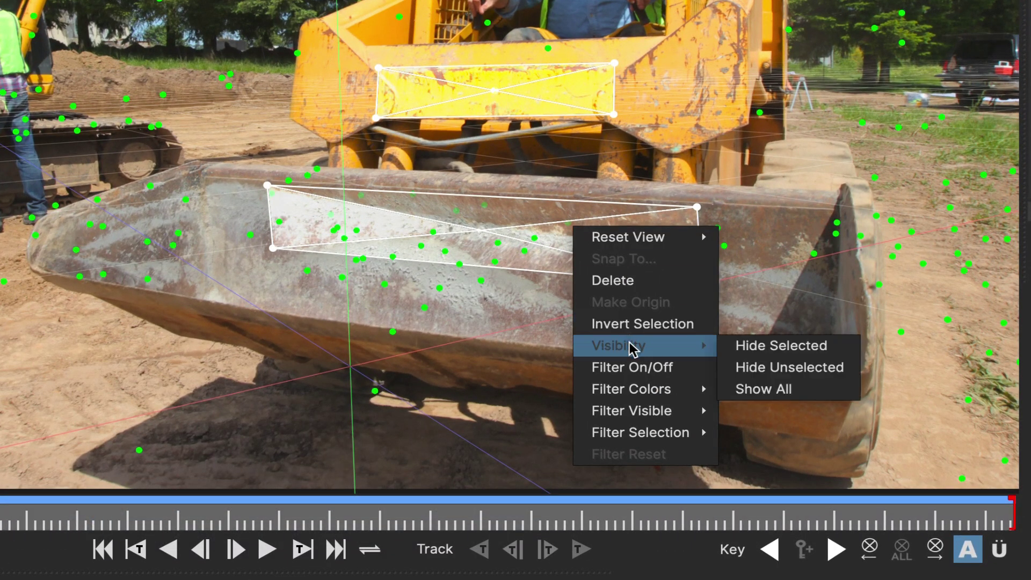
{"action": "left_click", "coordinate": [815, 370]}
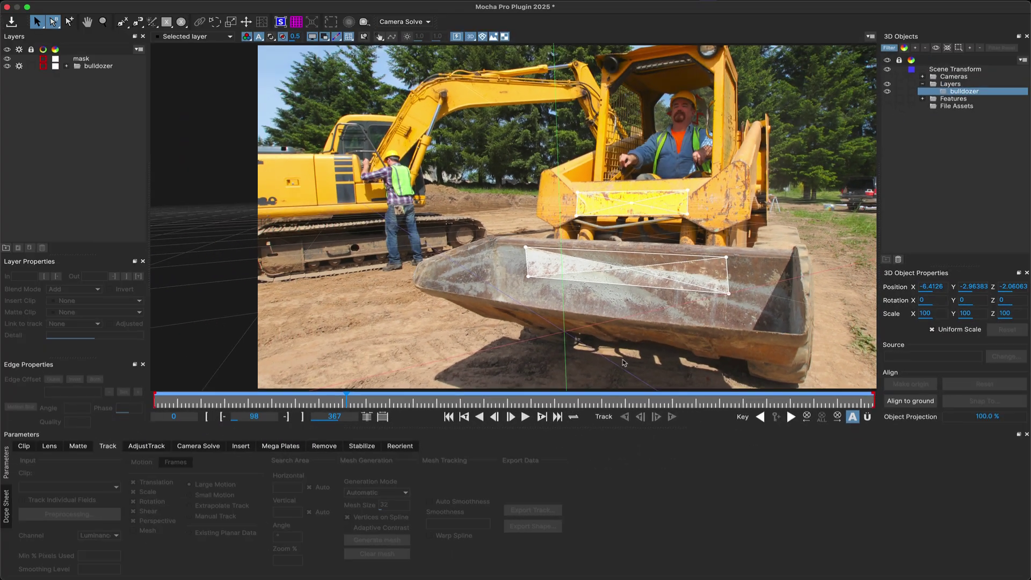
{"action": "left_click_drag", "start_coordinate": [618, 280], "coordinate": [659, 278]}
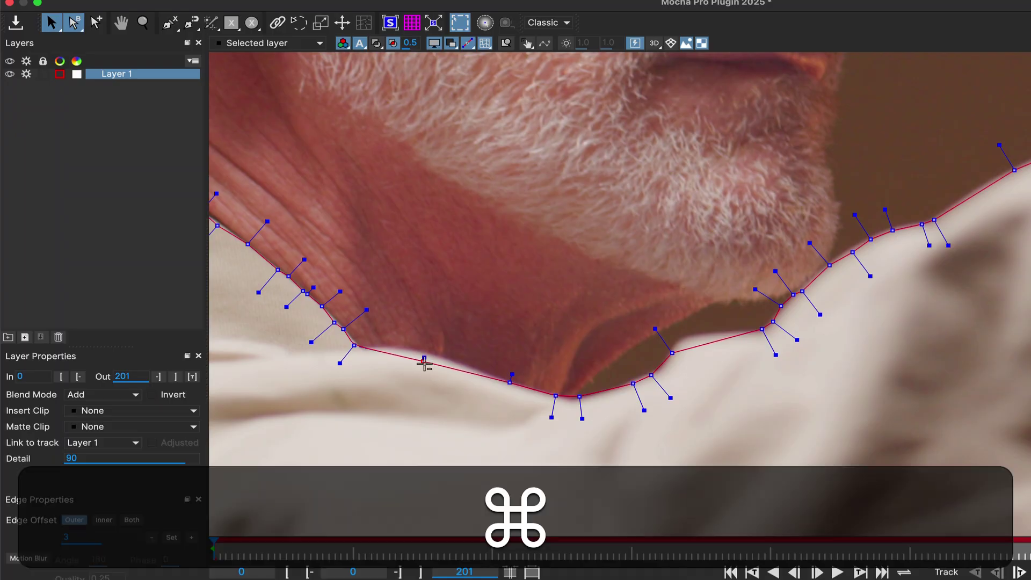
Insert three new control points along the spline at the neck-collar edge
{"action": "left_click", "coordinate": [410, 349], "text": "super"}
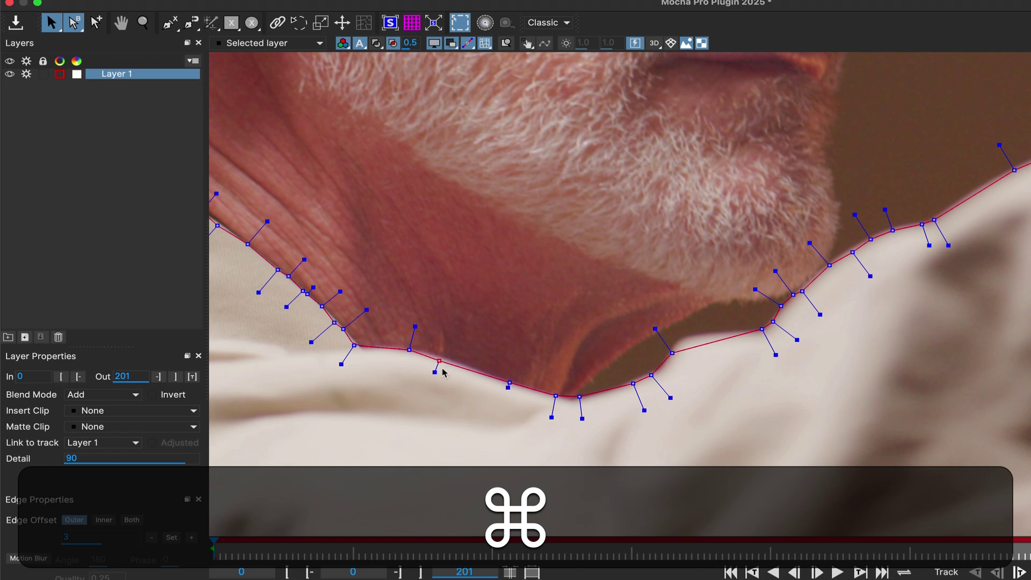
{"action": "left_click", "coordinate": [449, 360], "text": "super"}
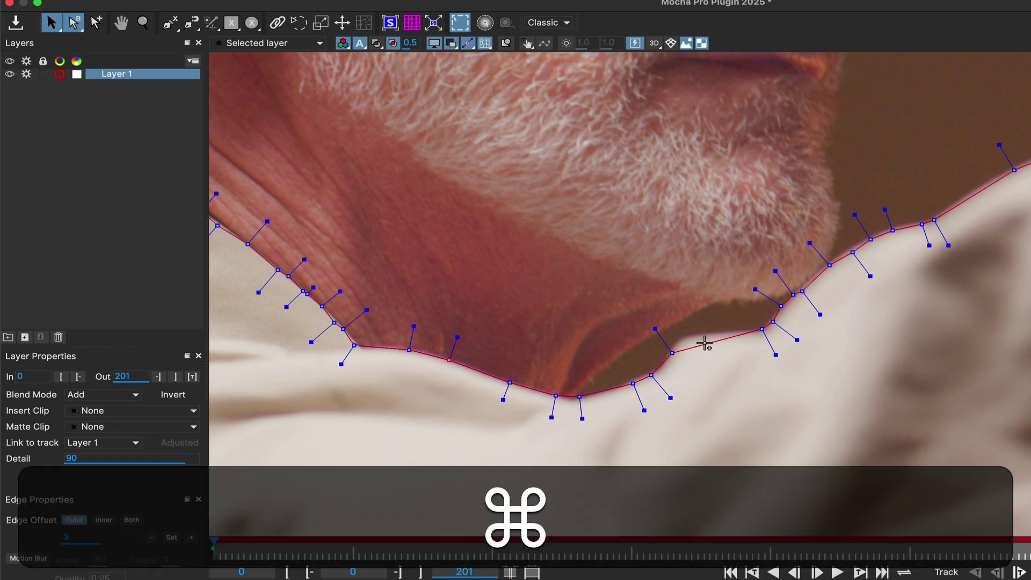
{"action": "left_click", "coordinate": [703, 333], "text": "super"}
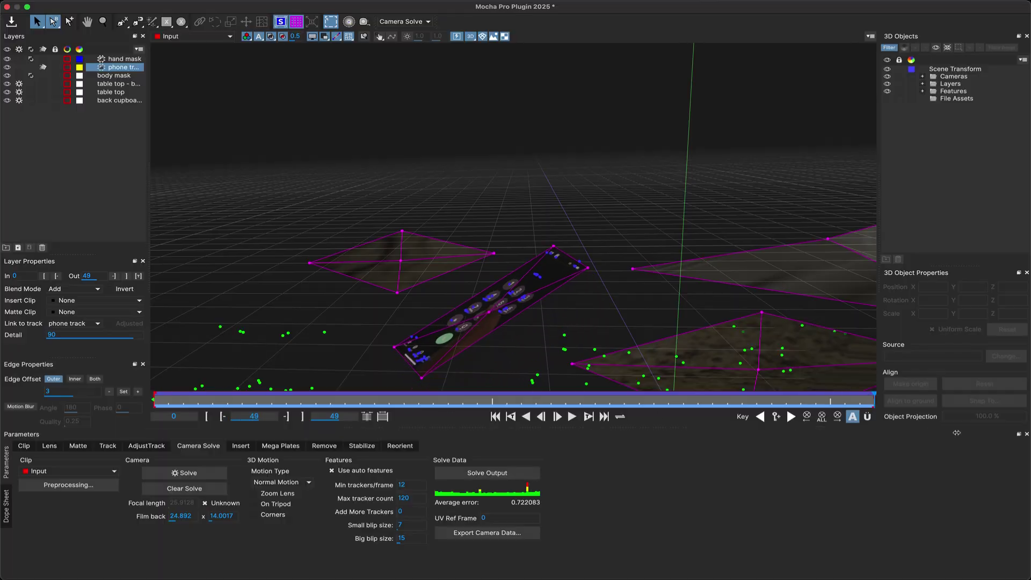
Return to frame 17 and play the phone shot through, then stop playback
{"action": "left_click_drag", "start_coordinate": [537, 402], "coordinate": [355, 407]}
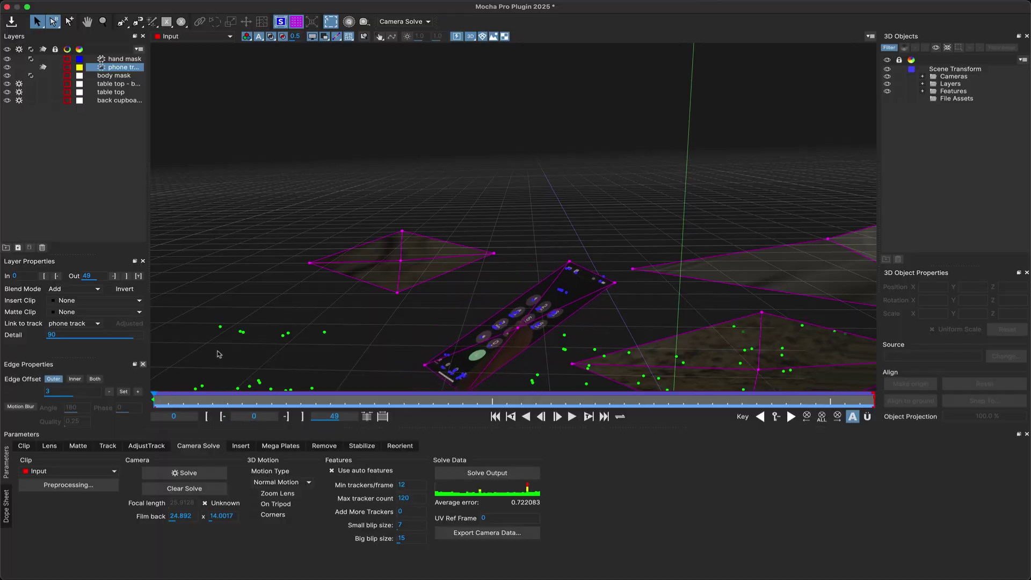
{"action": "key", "text": "space"}
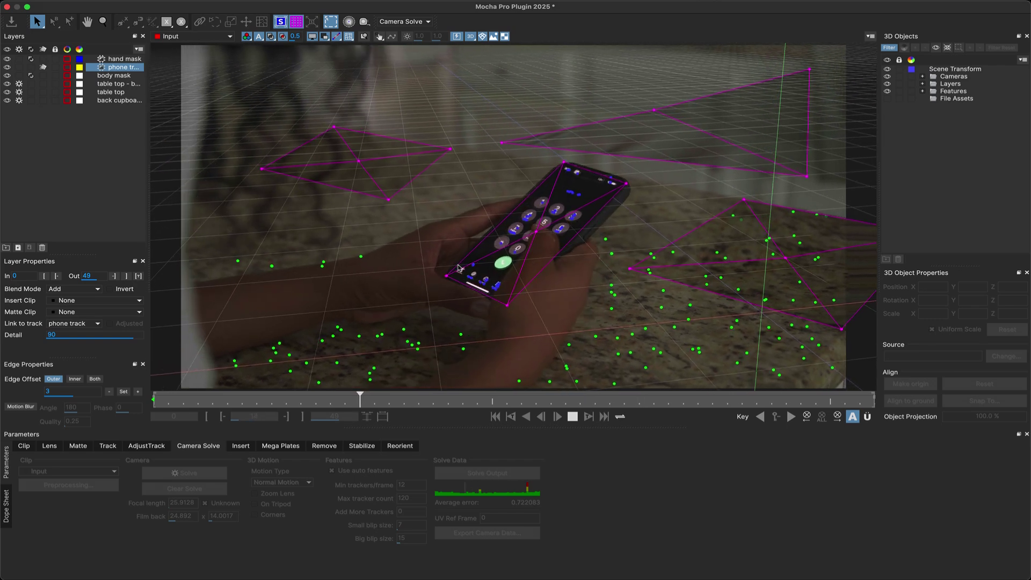
{"action": "key", "text": "space"}
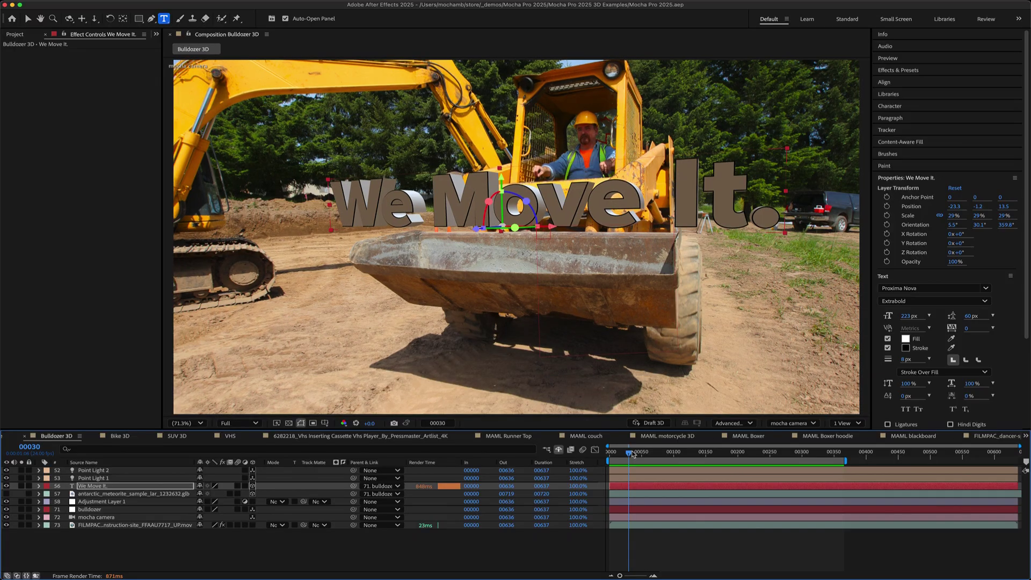